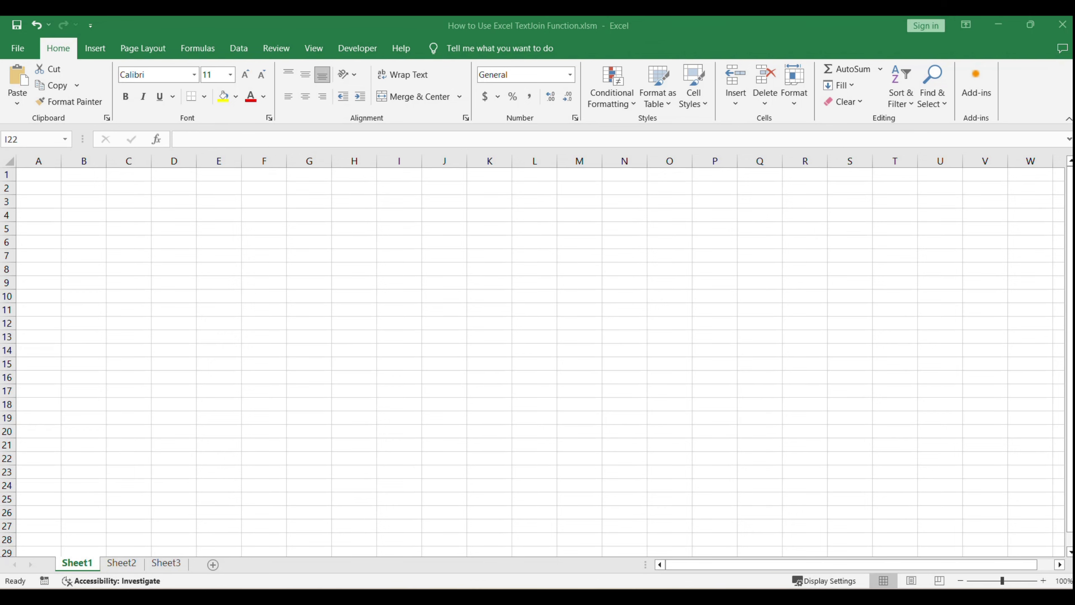
pyautogui.click(109, 563)
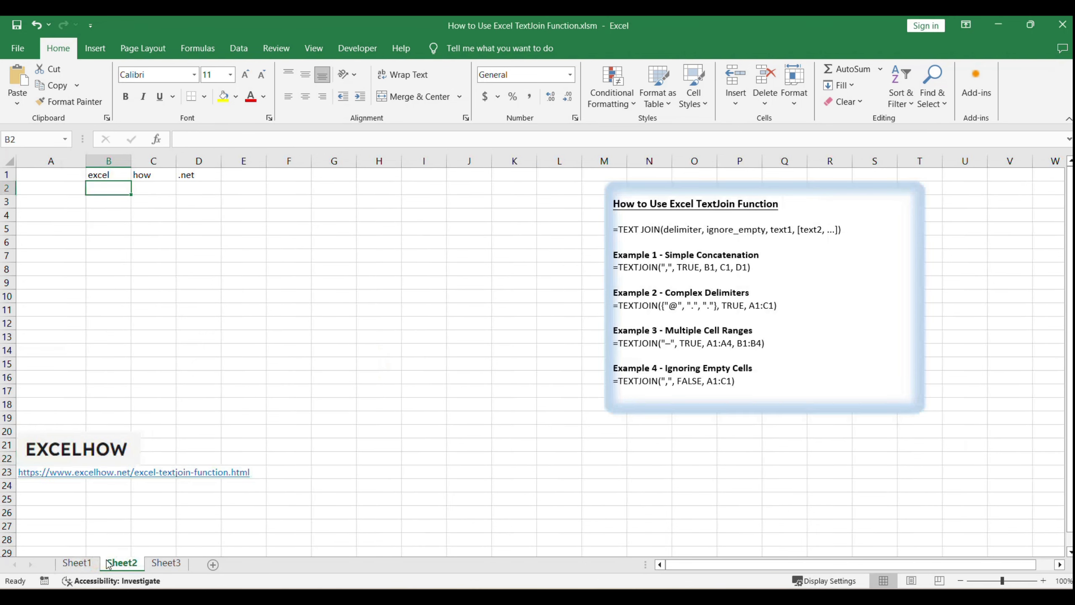
pyautogui.click(347, 363)
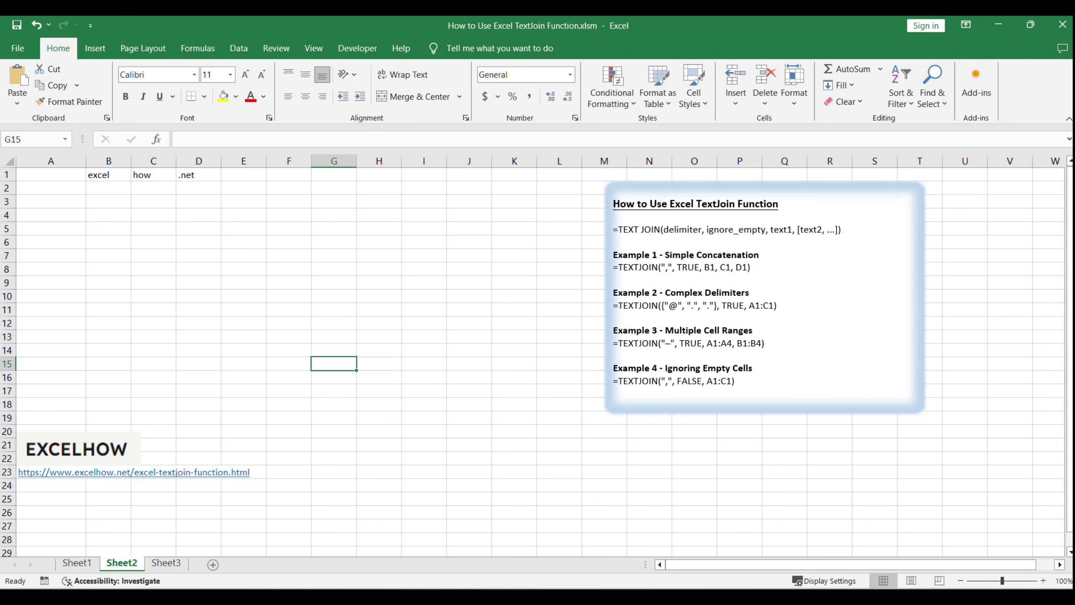
pyautogui.click(749, 286)
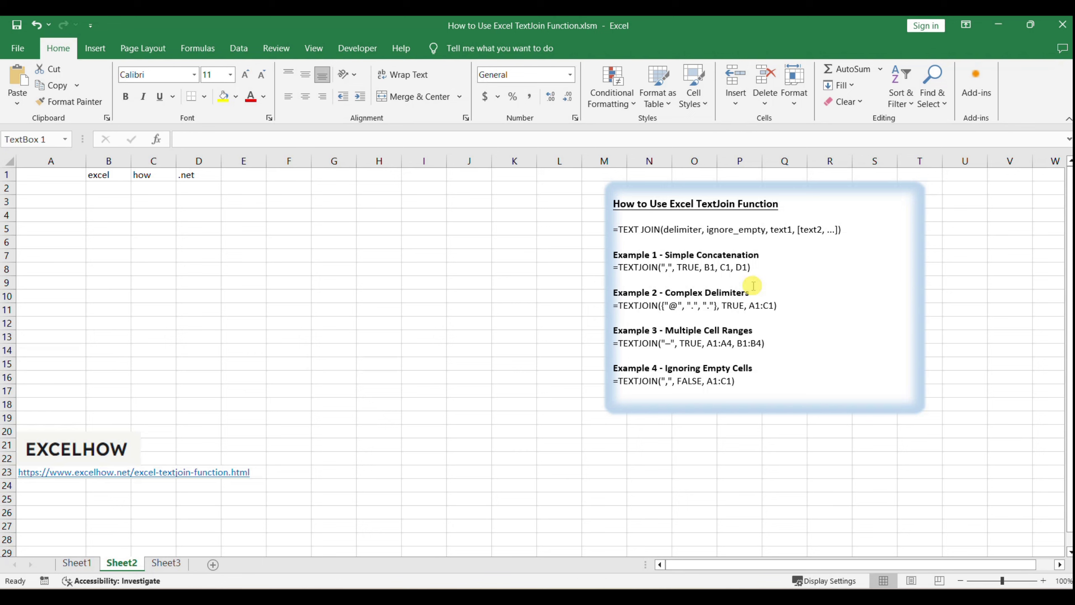
pyautogui.tripleClick(663, 264)
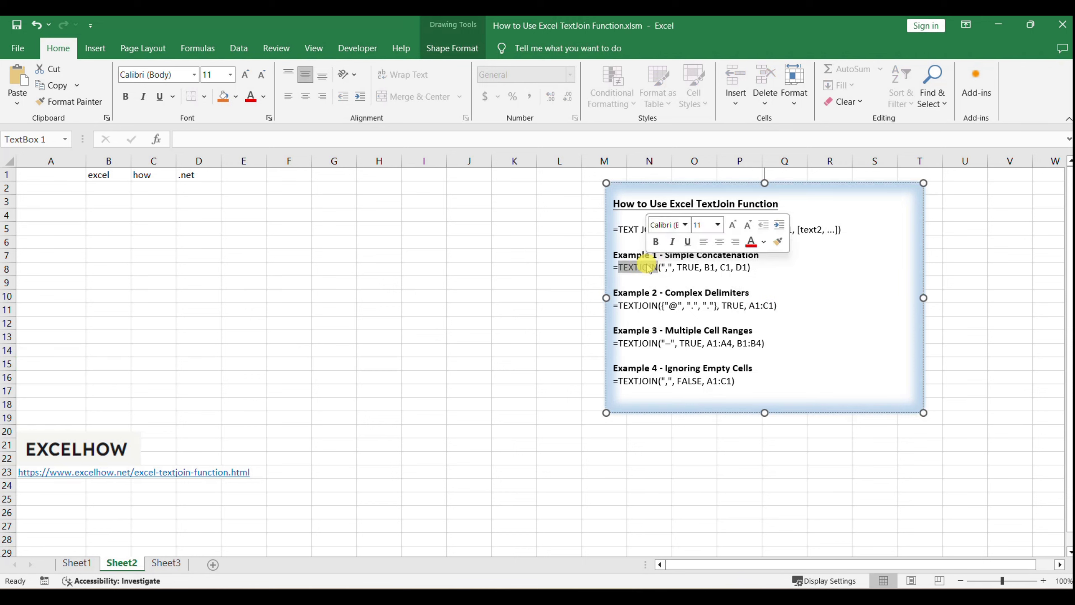
pyautogui.click(796, 267)
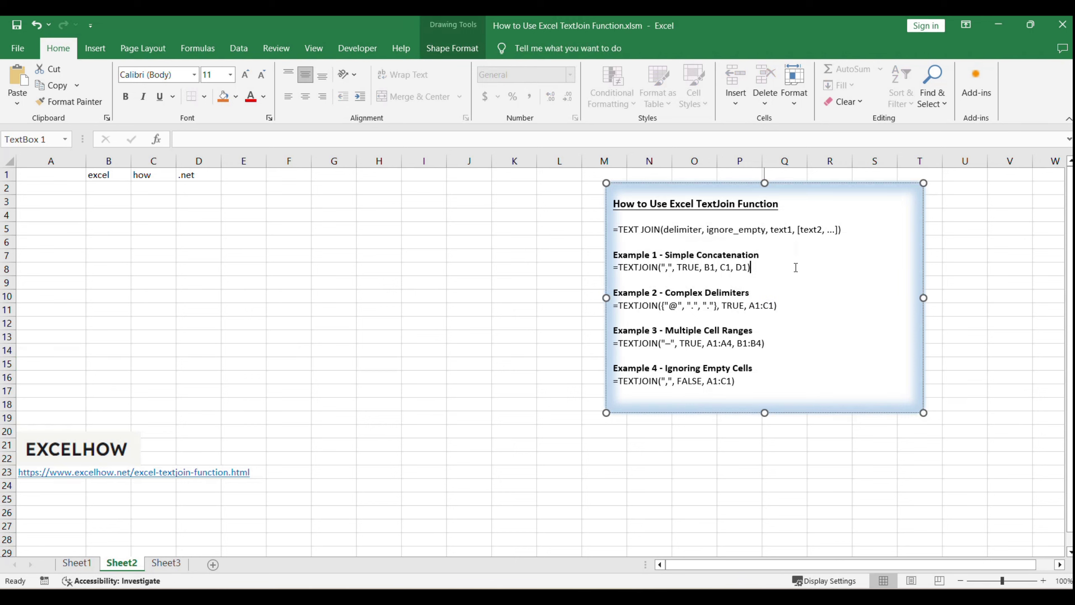
pyautogui.tripleClick(698, 269)
pyautogui.hotkey('ctrl', 'c')
pyautogui.click(774, 278)
pyautogui.moveTo(640, 229); pyautogui.dragTo(843, 229)
pyautogui.click(842, 277)
pyautogui.doubleClick(683, 229)
pyautogui.click(801, 254)
pyautogui.doubleClick(716, 231)
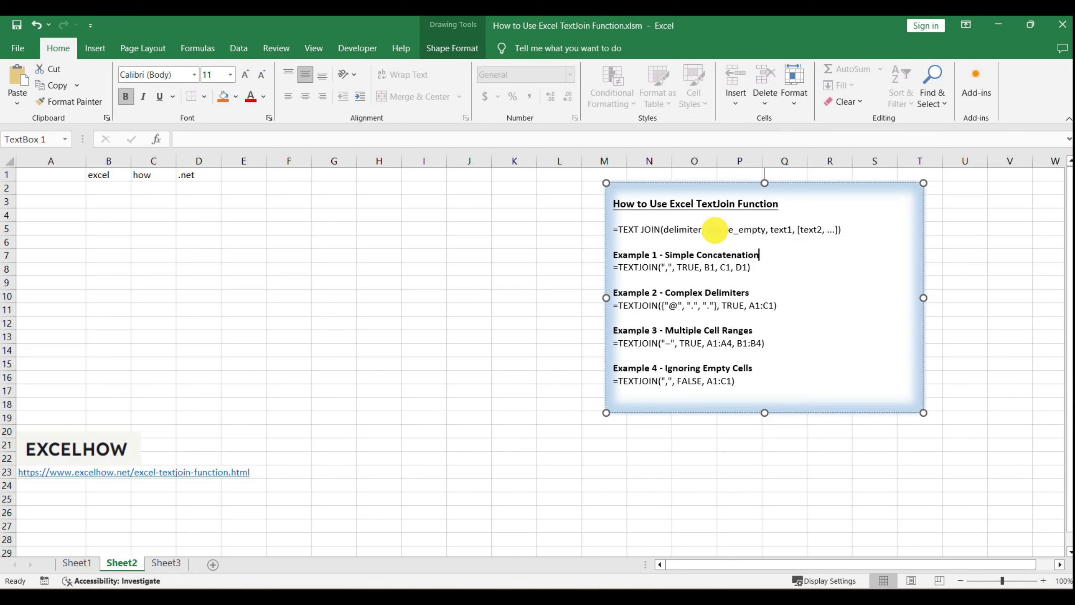
pyautogui.click(756, 230)
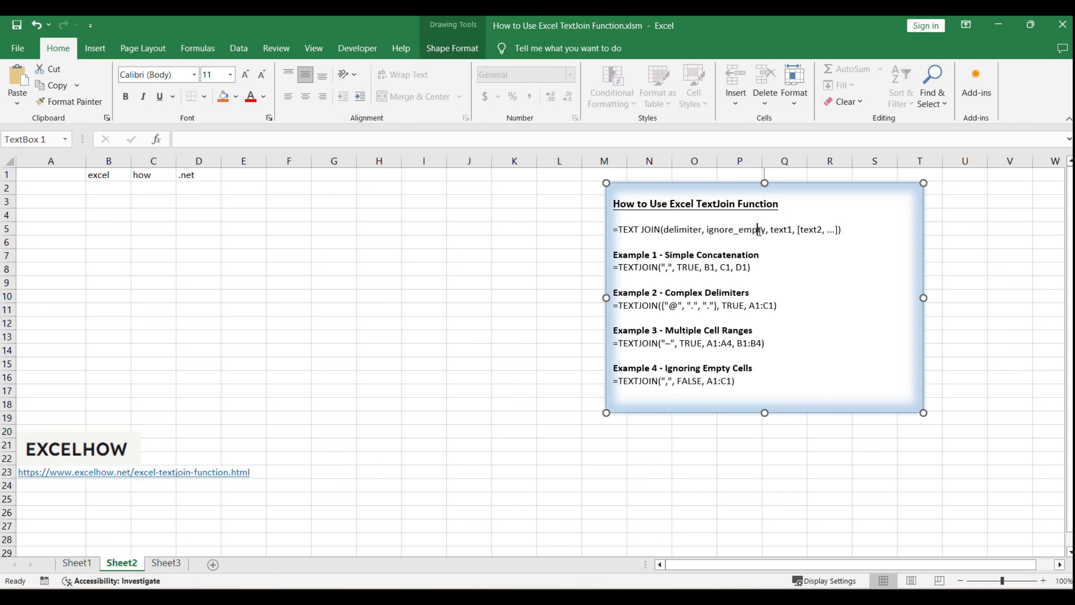
pyautogui.click(777, 241)
pyautogui.doubleClick(780, 229)
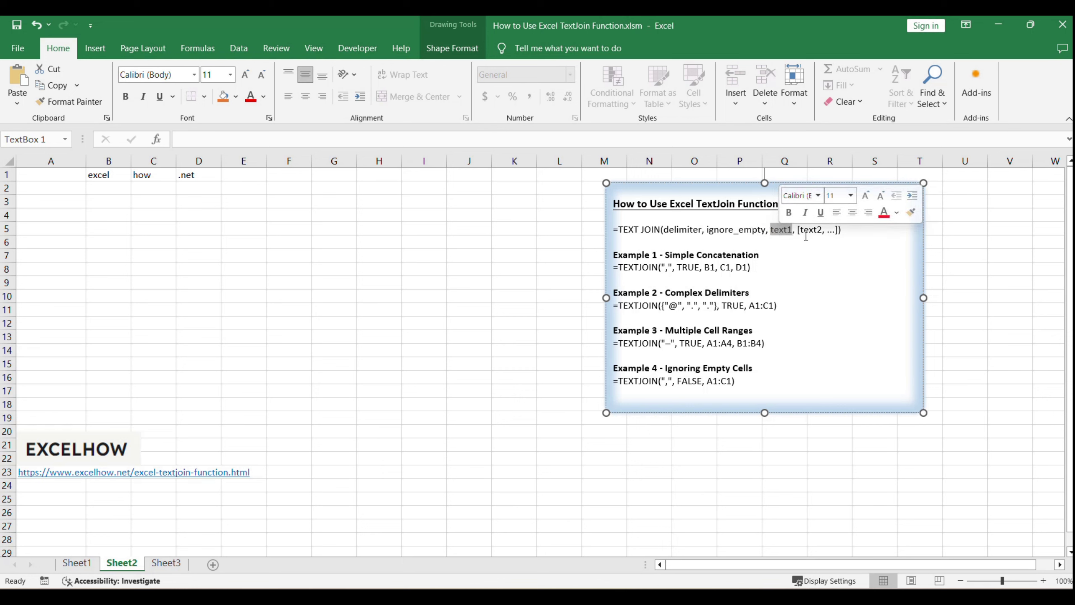
pyautogui.click(806, 257)
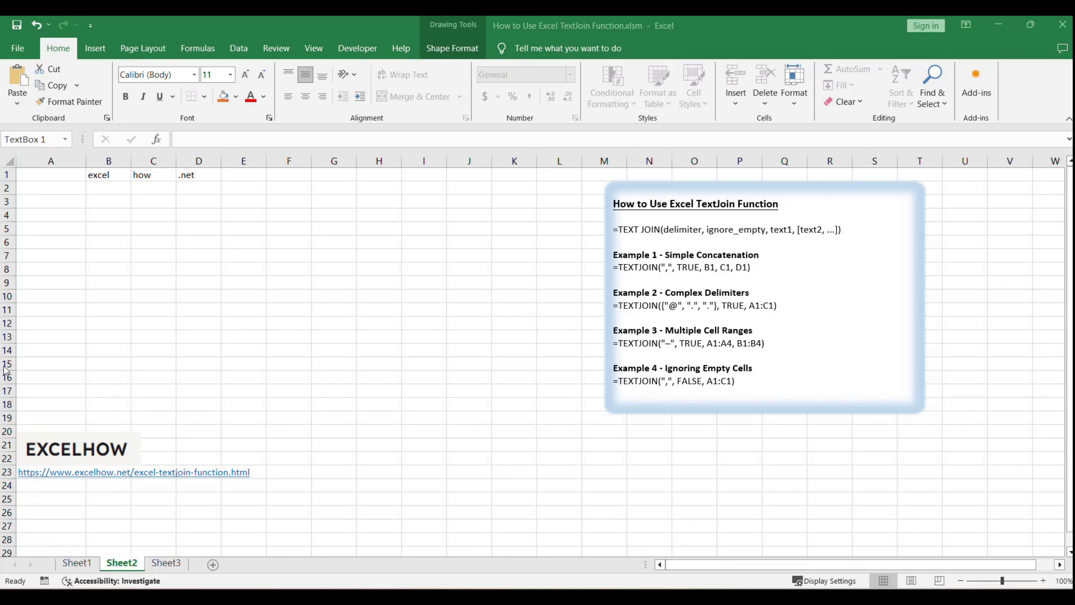
# - Enter =TEXTJOIN(",", TRUE, B1, C1, D1) in E1 so it shows excel,how,.net
pyautogui.doubleClick(223, 171)
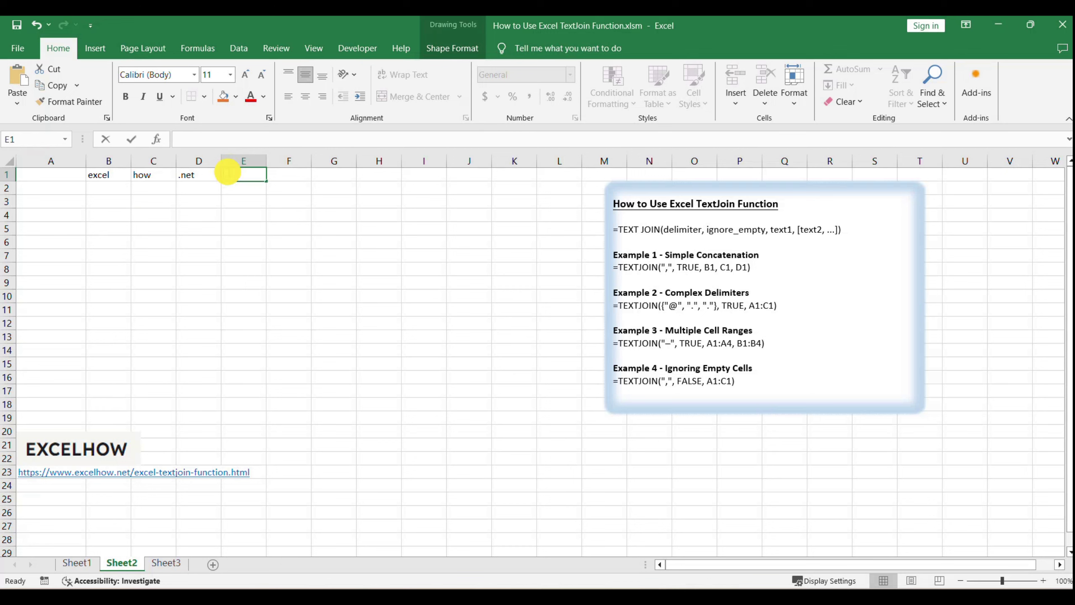
pyautogui.hotkey('ctrl', 'v')
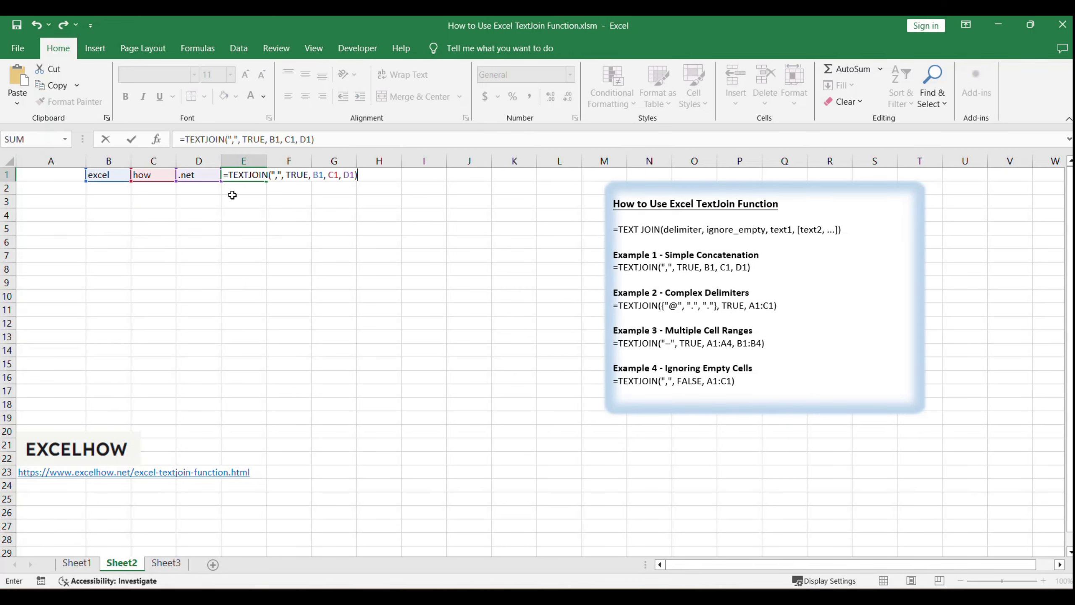
pyautogui.press('Return')
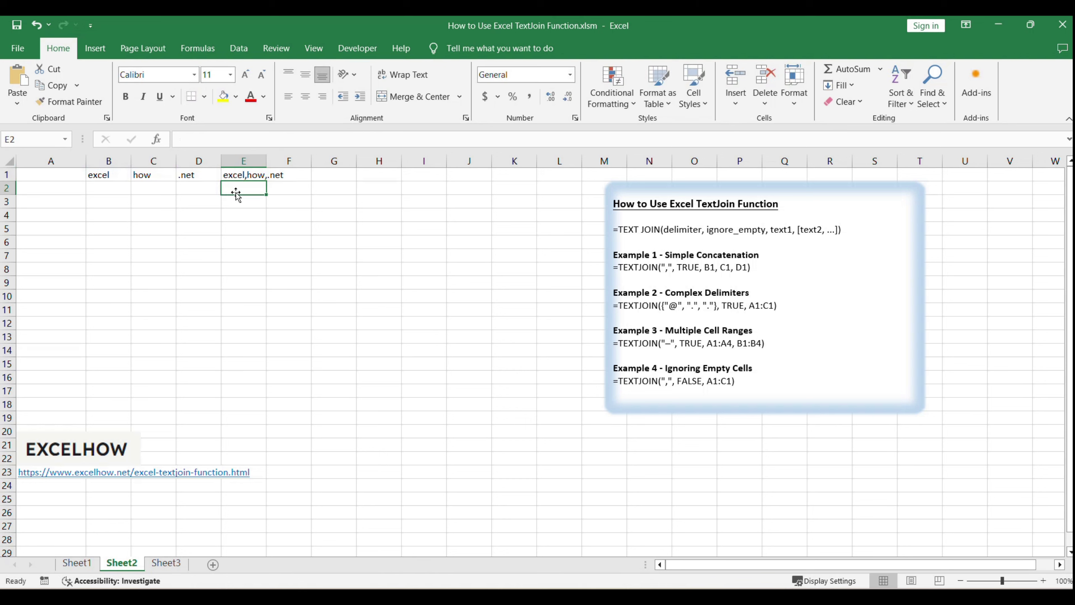
pyautogui.click(260, 176)
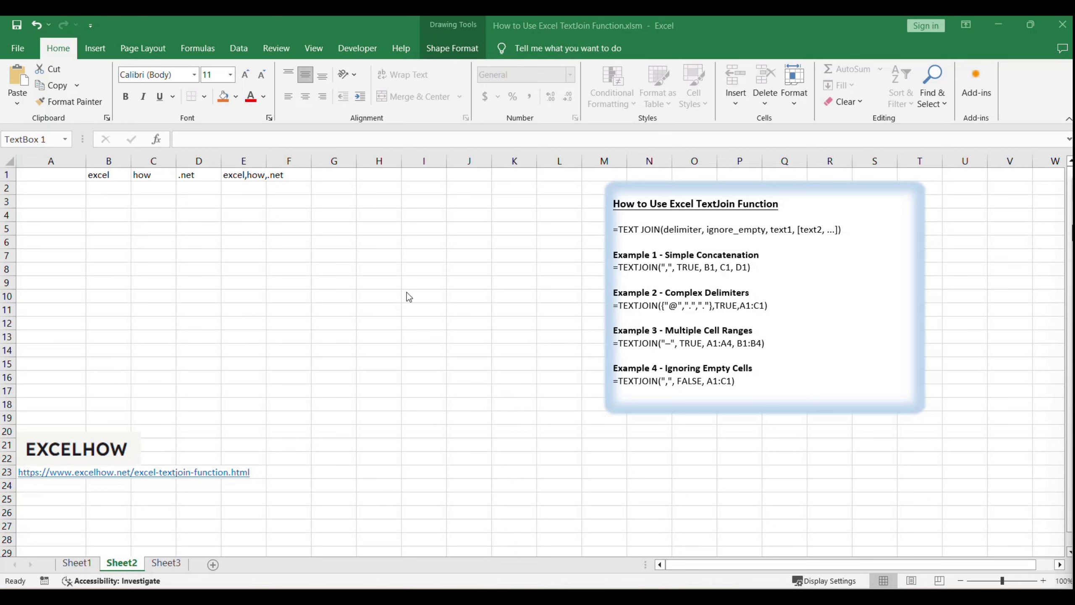
# - Enter =TEXTJOIN({"@",".","."},TRUE,A1:C1) in E2, highlighting its delimiter array before committing
pyautogui.click(237, 190)
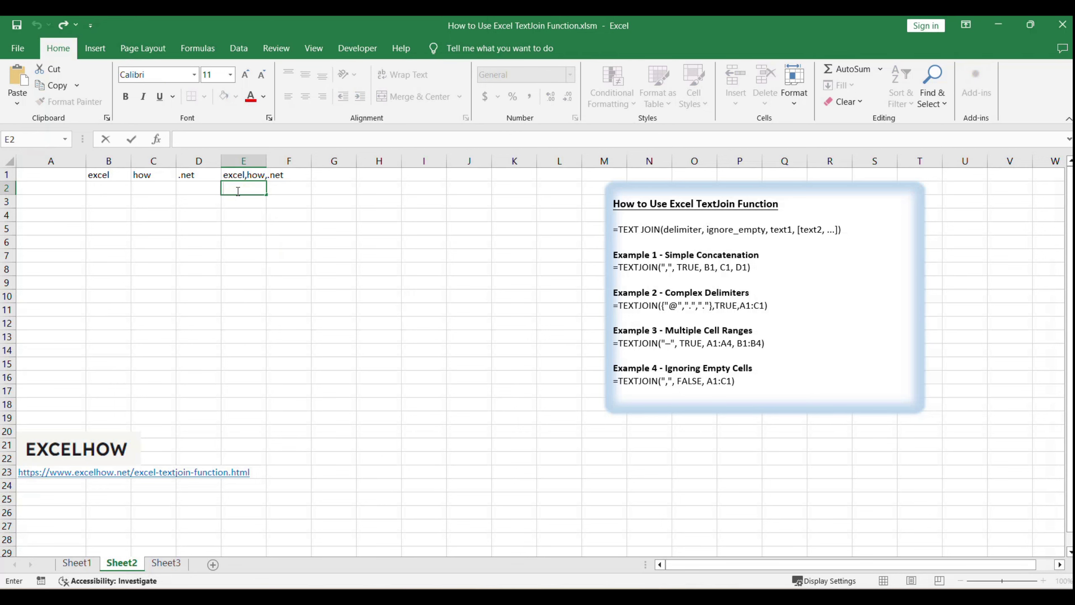
pyautogui.write('=TEXTJOIN({"@",".","."},TRUE,A1:C1)')
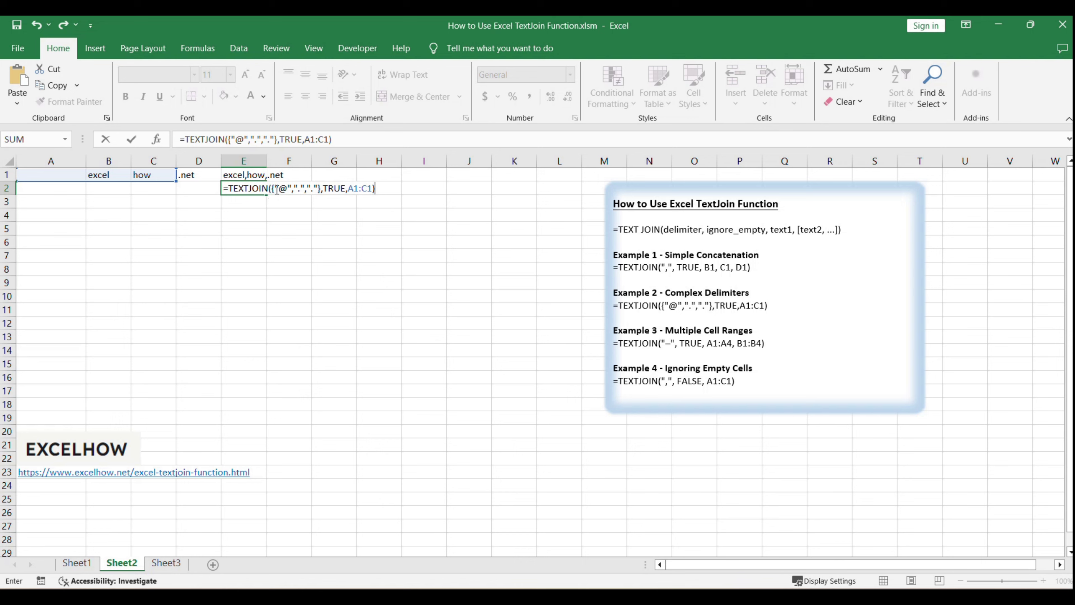
pyautogui.moveTo(271, 189); pyautogui.dragTo(321, 188)
pyautogui.click(372, 146)
pyautogui.press('Return')
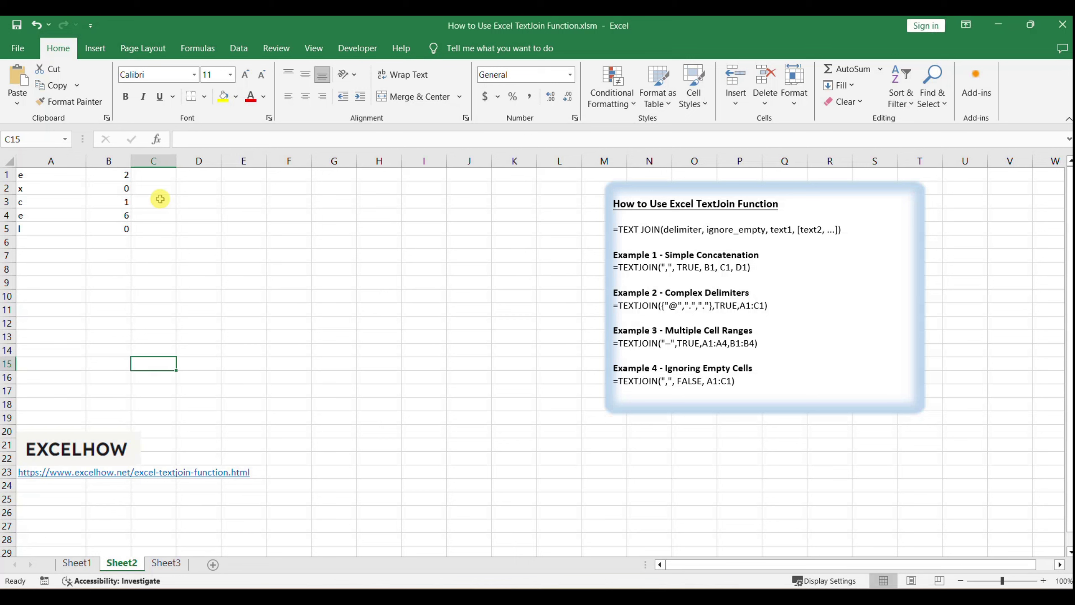
pyautogui.doubleClick(169, 178)
pyautogui.write('=TEXTJOIN("–",TRUE,A1:A4,B1:B4)')
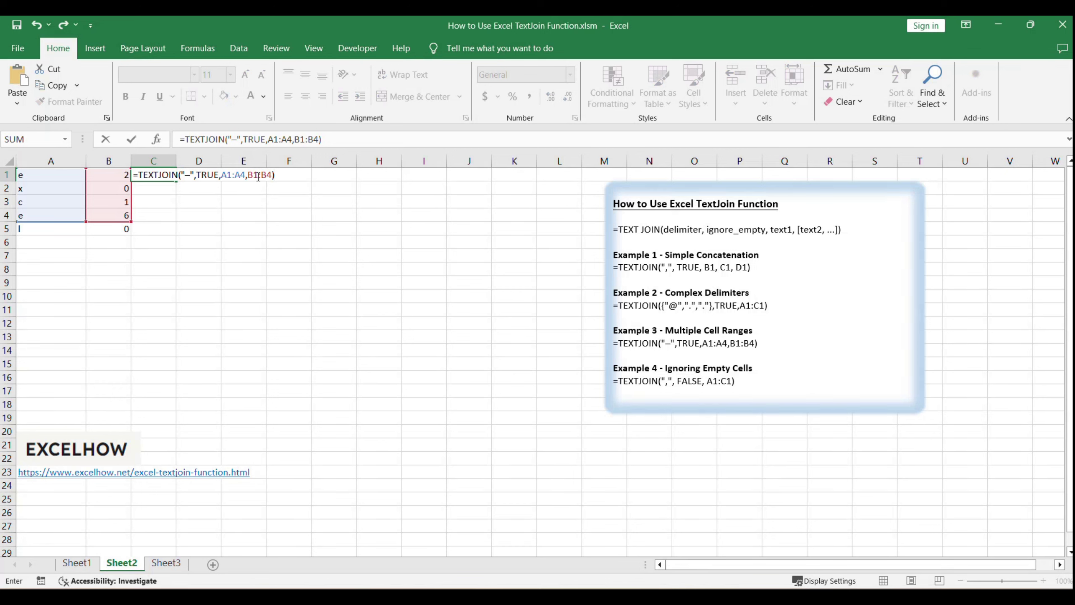
pyautogui.click(370, 140)
pyautogui.press('Return')
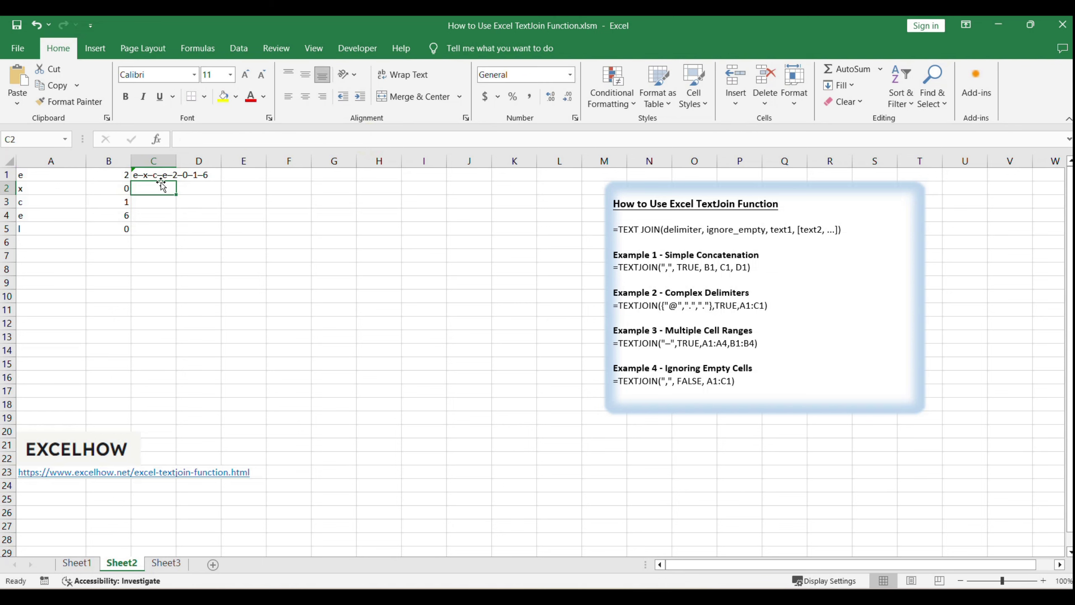
pyautogui.click(152, 176)
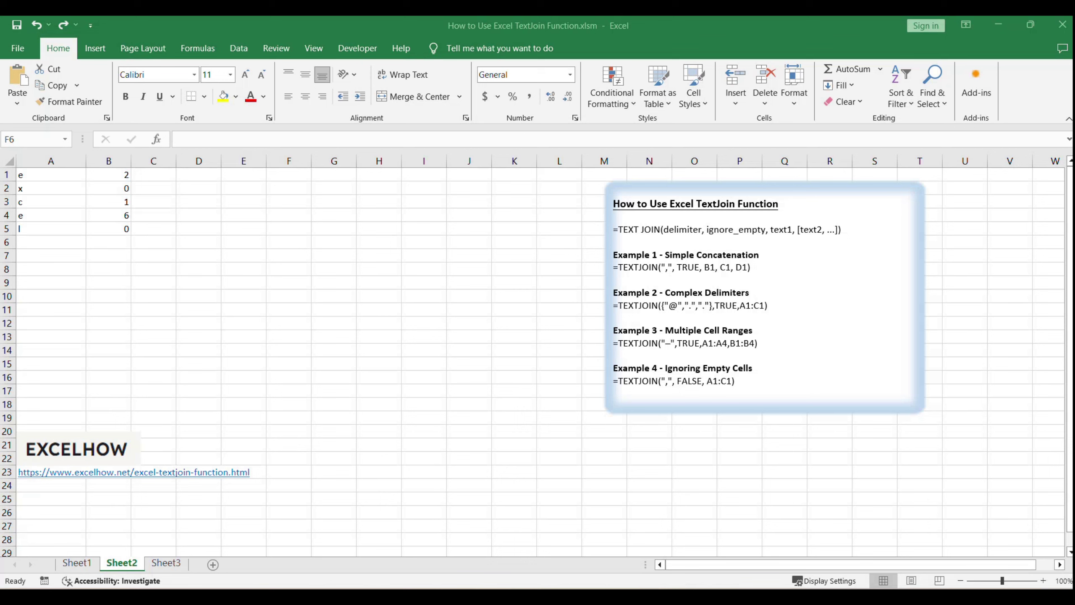
pyautogui.click(689, 378)
# - Enter =TEXTJOIN(",", FALSE, A1:C1) in D1 so it shows e,2, with a trailing comma
pyautogui.click(648, 387)
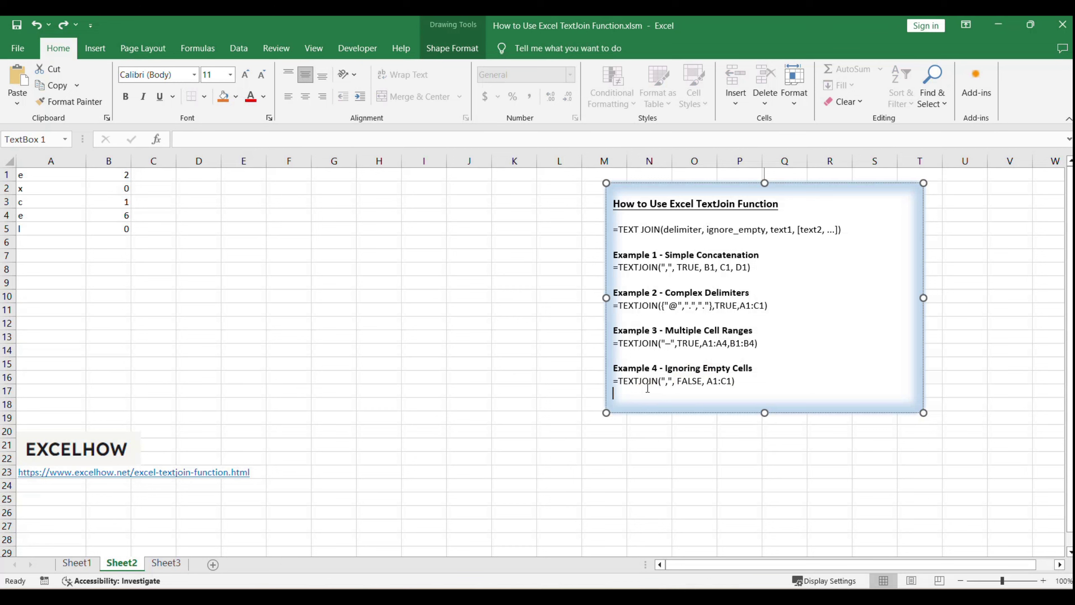
pyautogui.click(364, 321)
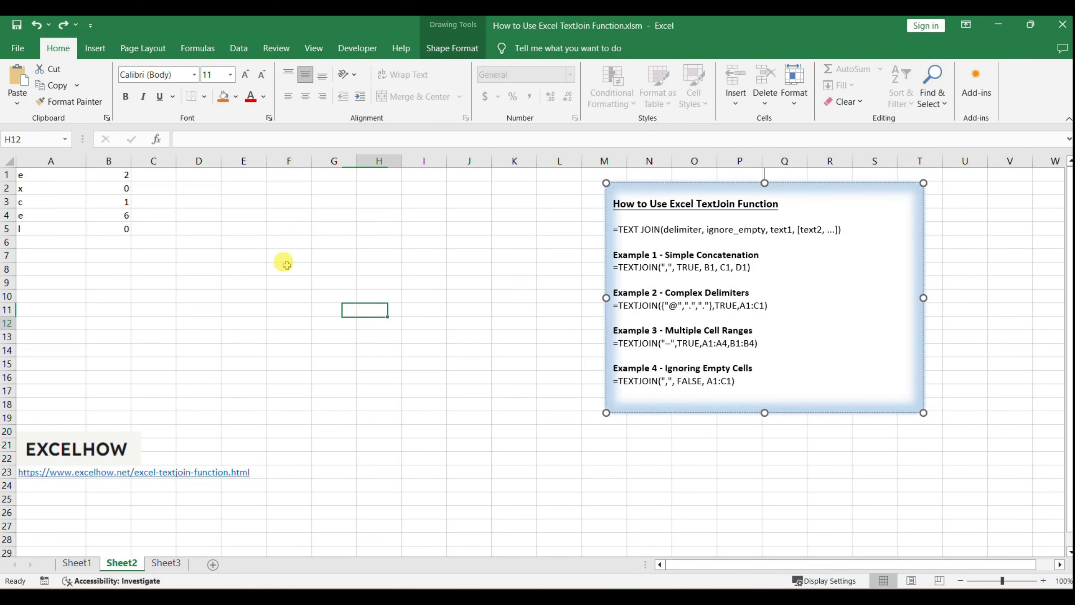
pyautogui.doubleClick(191, 177)
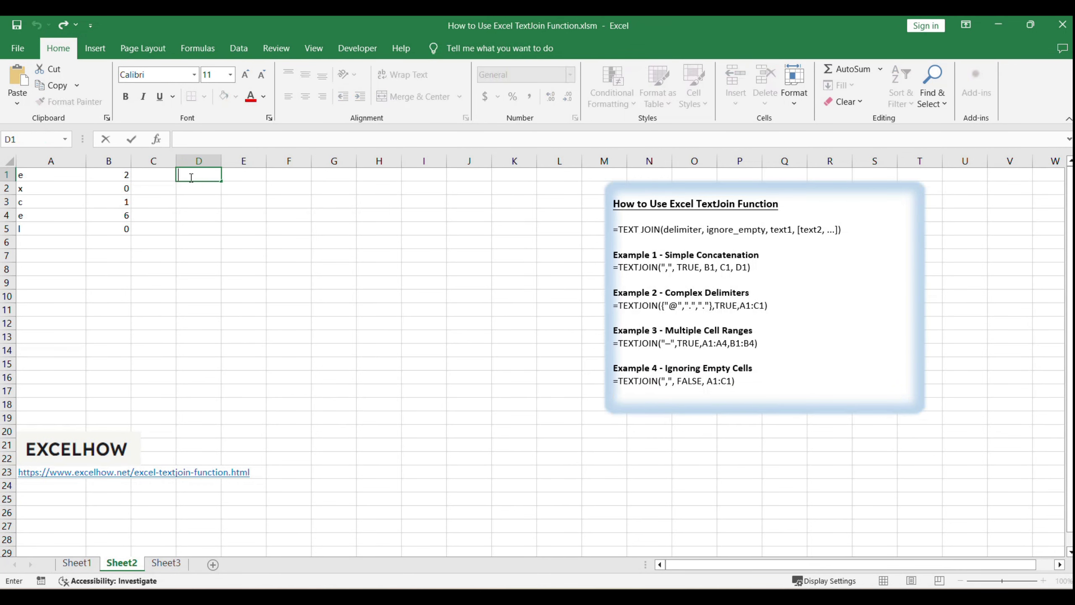
pyautogui.write('=TEXTJOIN(",", FALSE, A1:C1)')
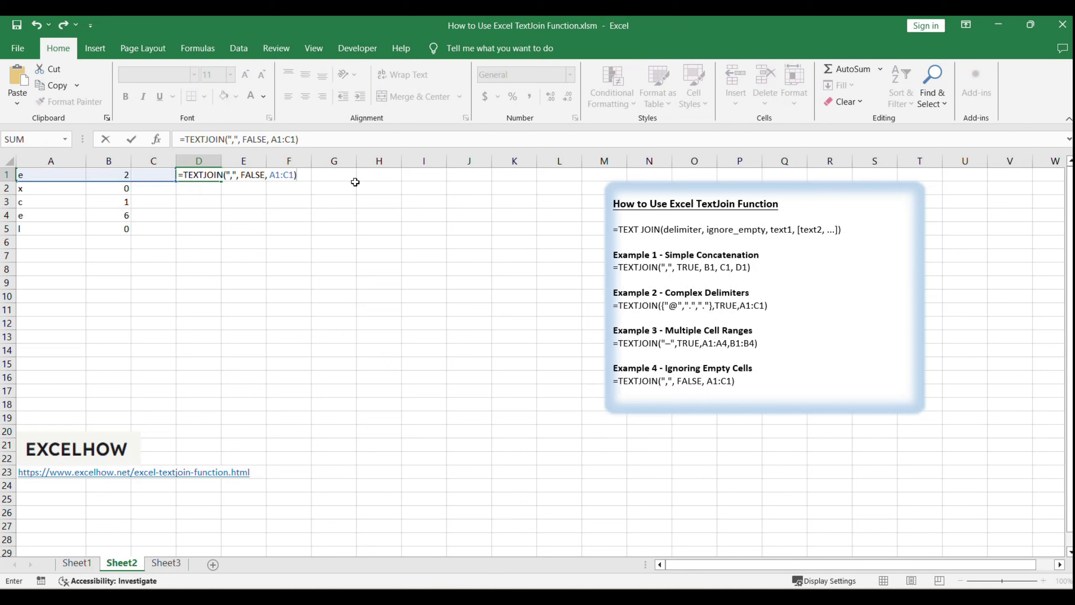
pyautogui.hotkey('ctrl', 'Return')
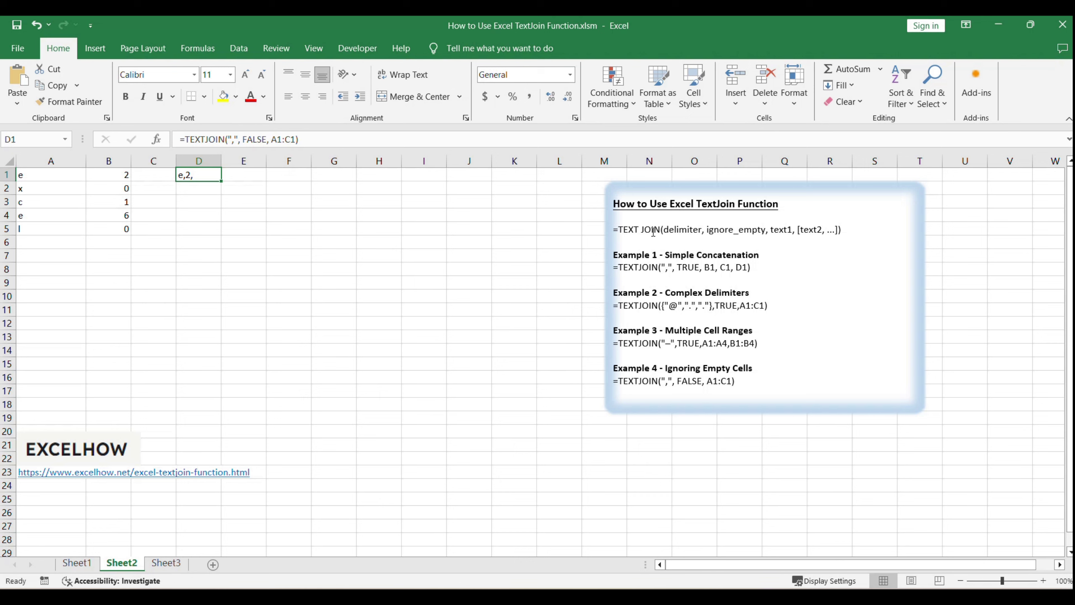
pyautogui.click(460, 306)
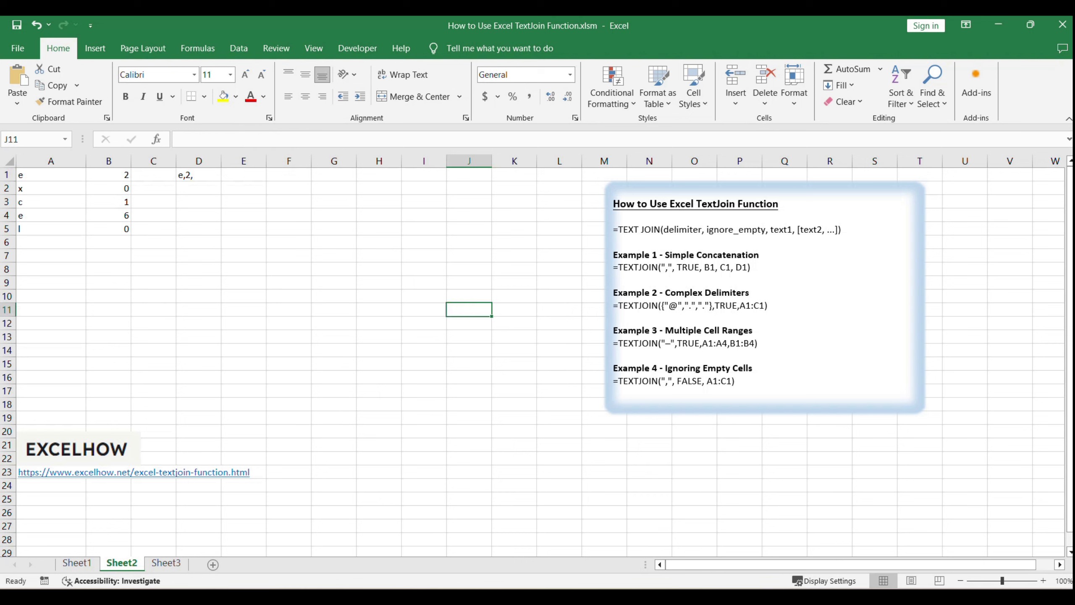